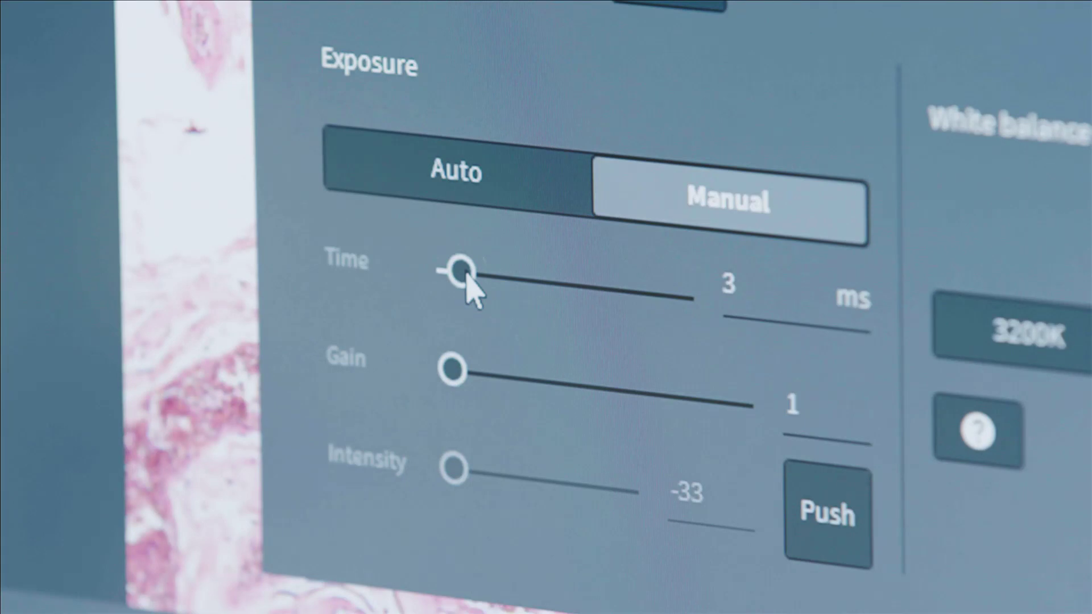
# Lower the manual exposure time from 3 ms to 0.8 ms, then bring up Shading Correction setup.
pyautogui.moveTo(465, 272); pyautogui.dragTo(461, 273)
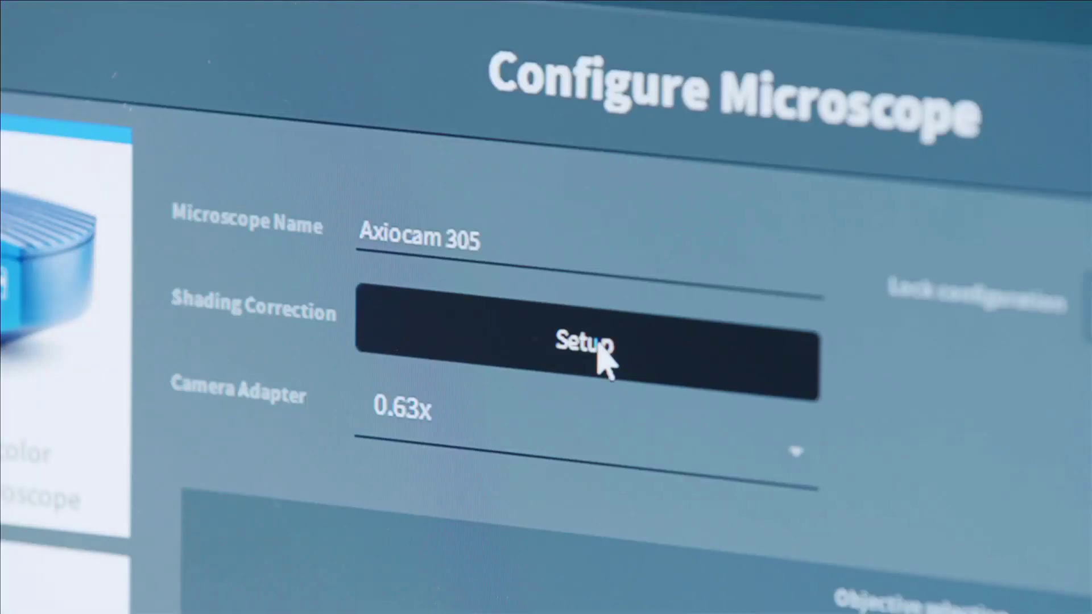
pyautogui.click(597, 254)
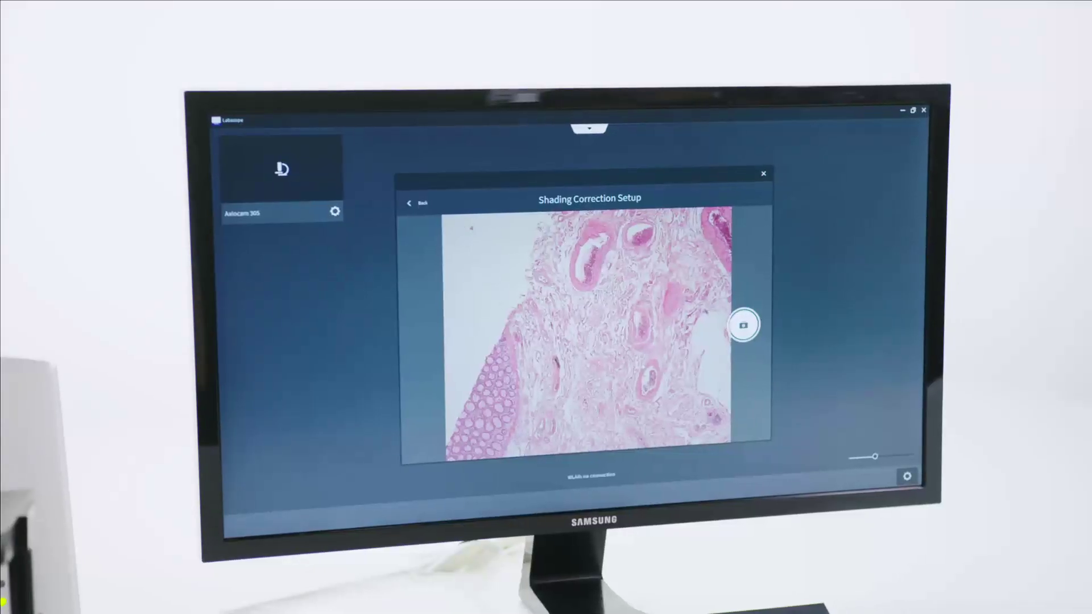